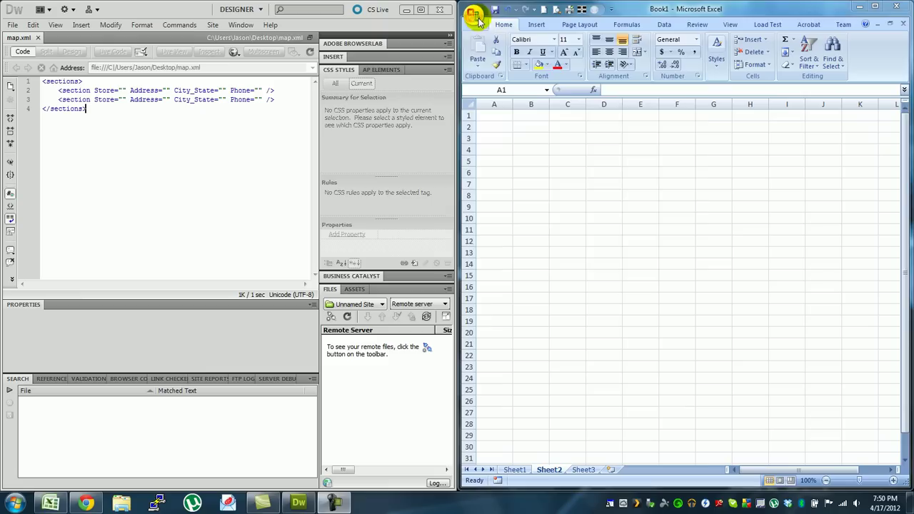
Step: Turn on Show Developer tab in the Ribbon in Excel Options and switch to the Developer tab
left_click(473, 14)
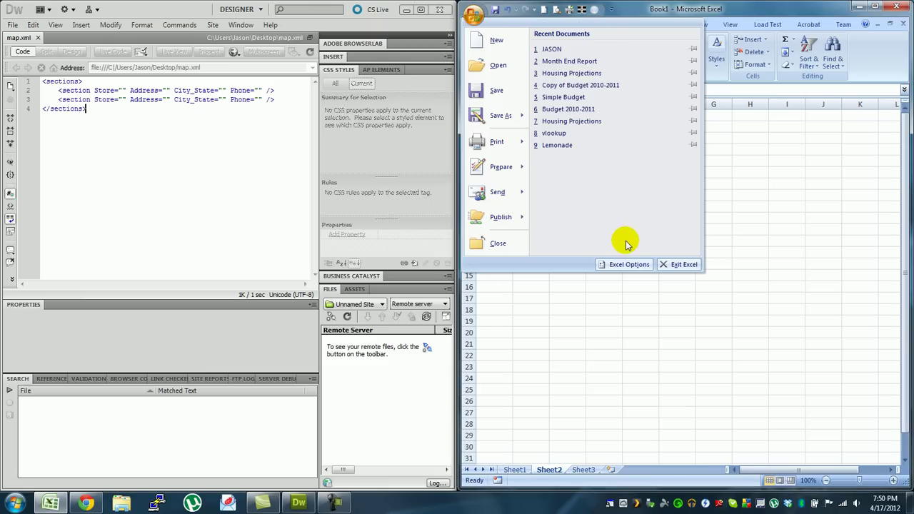
left_click(623, 264)
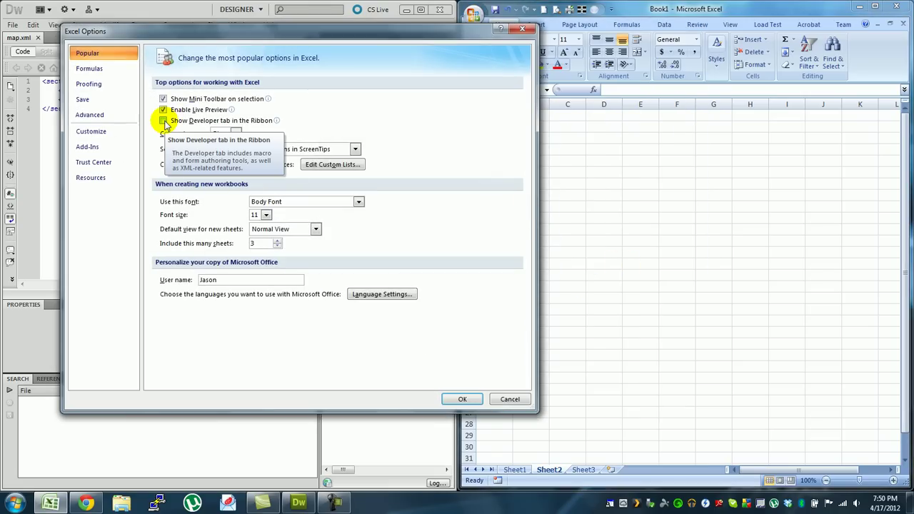
left_click(163, 121)
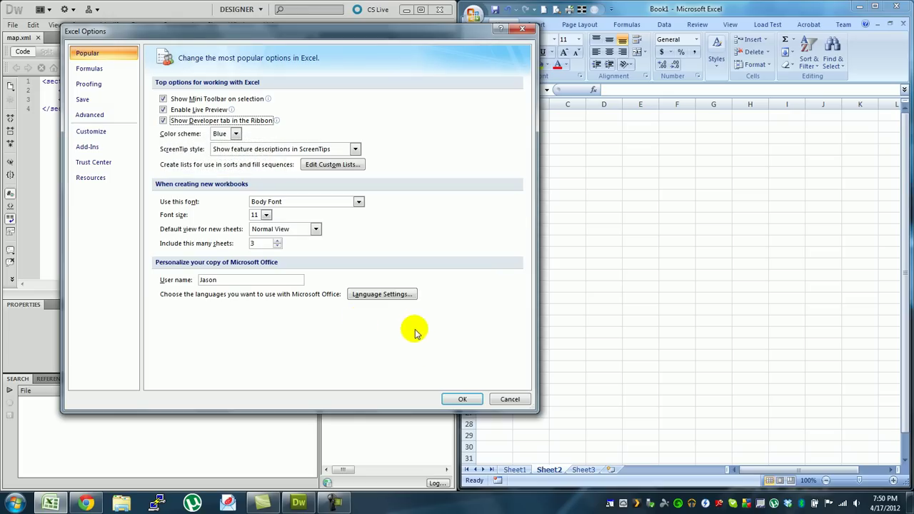
left_click(458, 398)
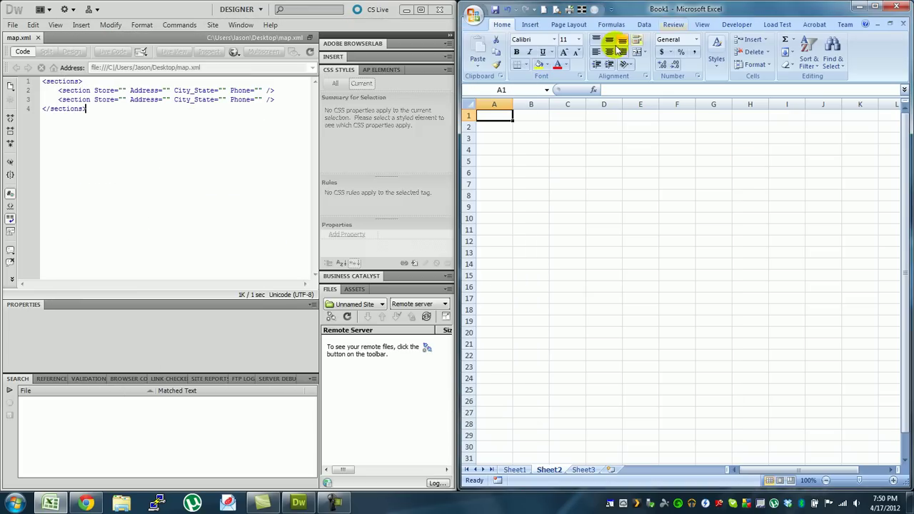
left_click(735, 29)
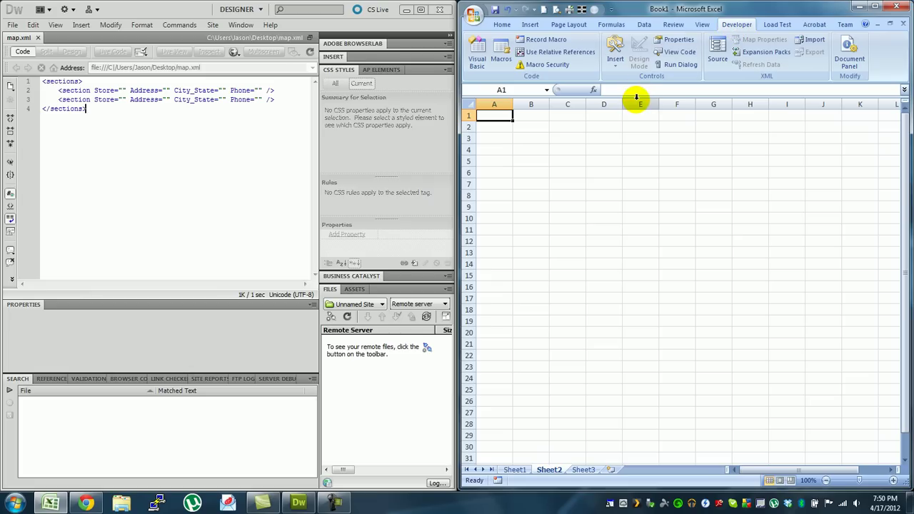
Step: Select the XML code in the Dreamweaver editor, highlighting its second line
left_click(129, 125)
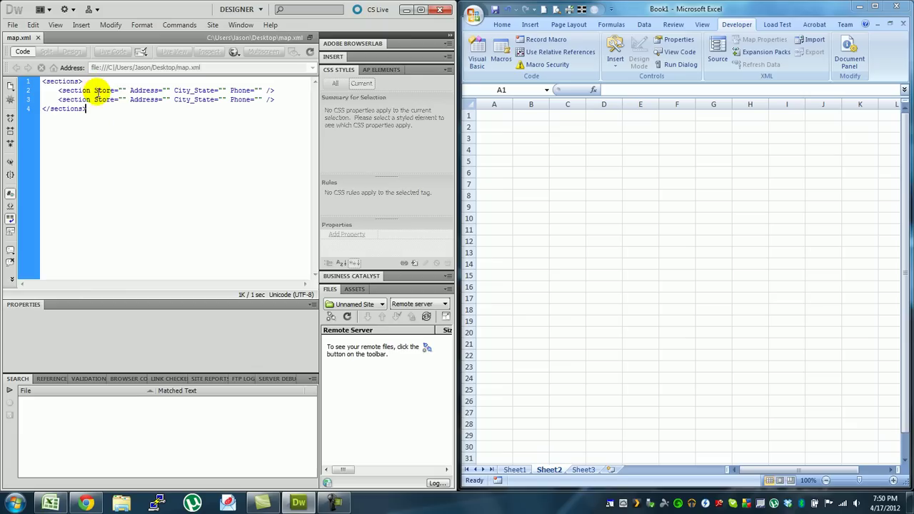
key("ctrl+a")
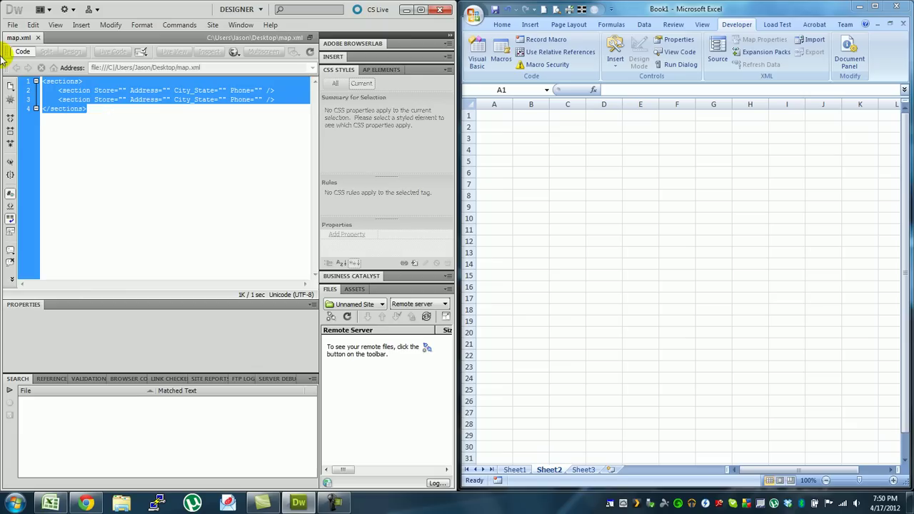
left_click(132, 109)
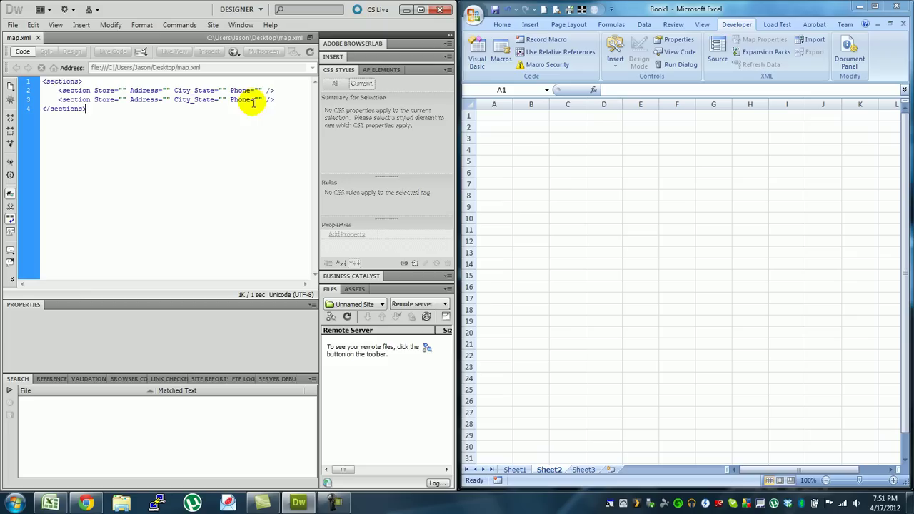
left_click_drag(275, 93, 11, 86)
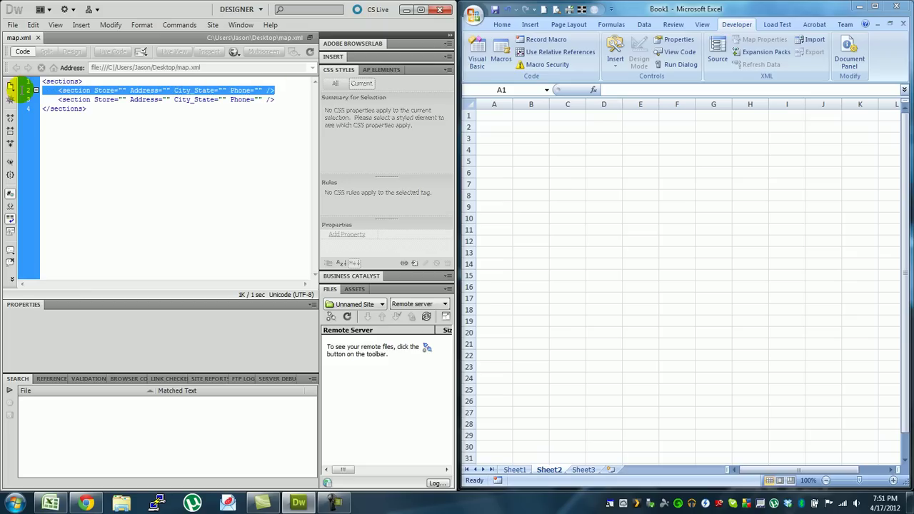
Step: Save the code as map.xml on the Desktop with XML Files as the type, then return to Excel
left_click(15, 26)
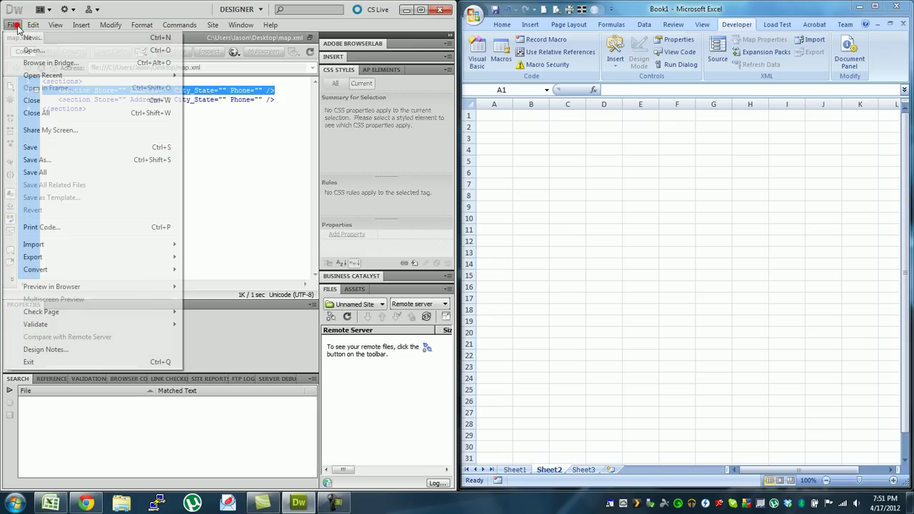
left_click(60, 160)
left_click(264, 327)
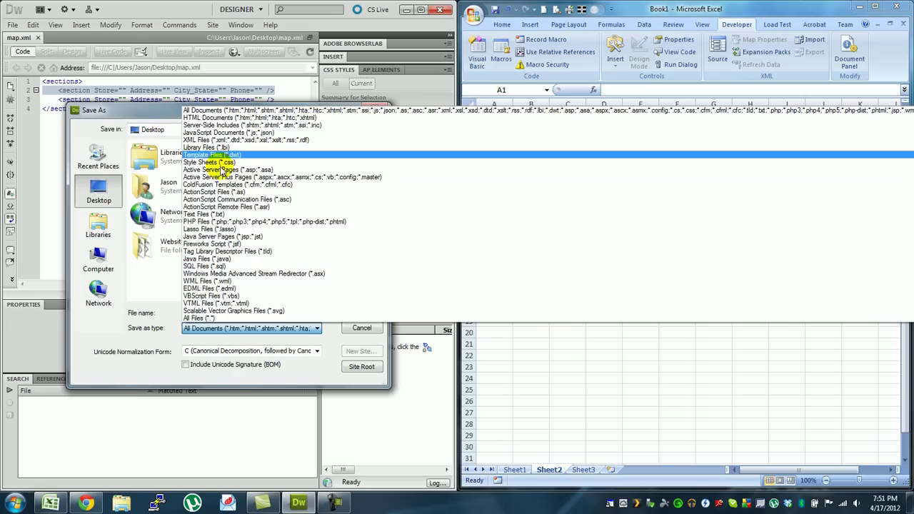
left_click(228, 140)
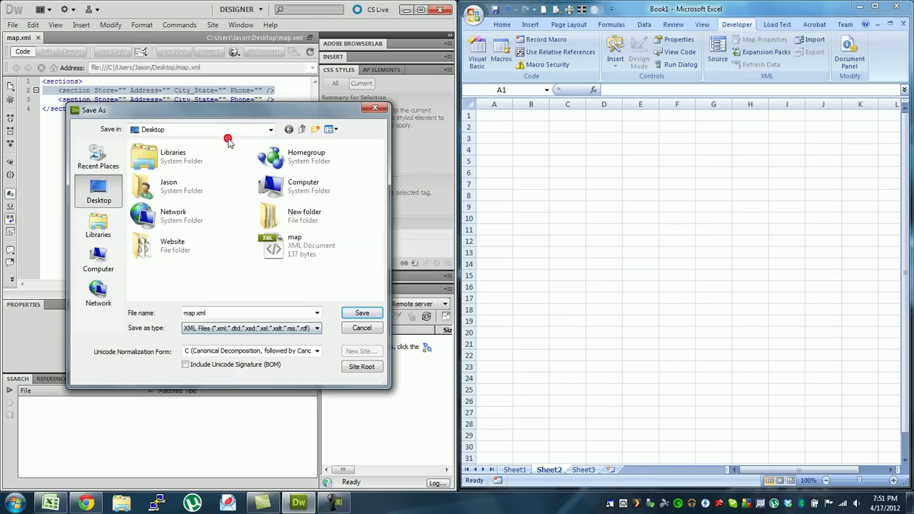
left_click(351, 308)
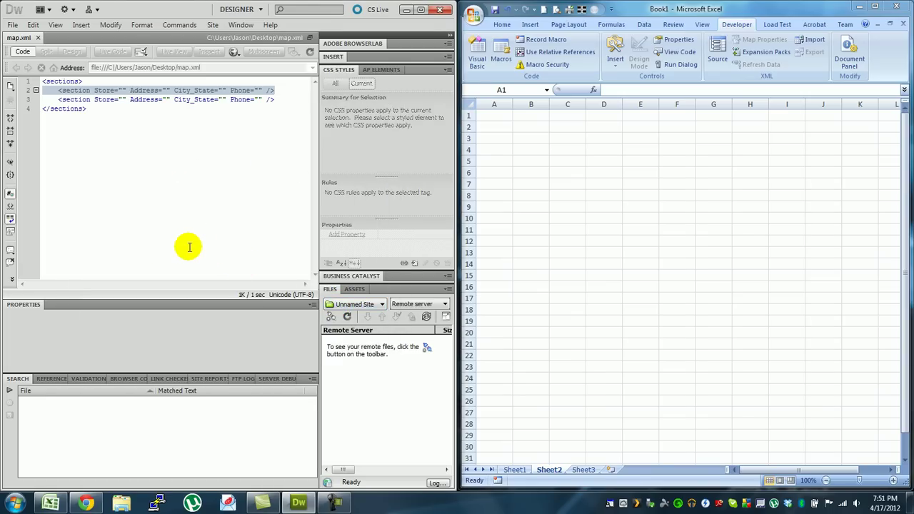
left_click(544, 170)
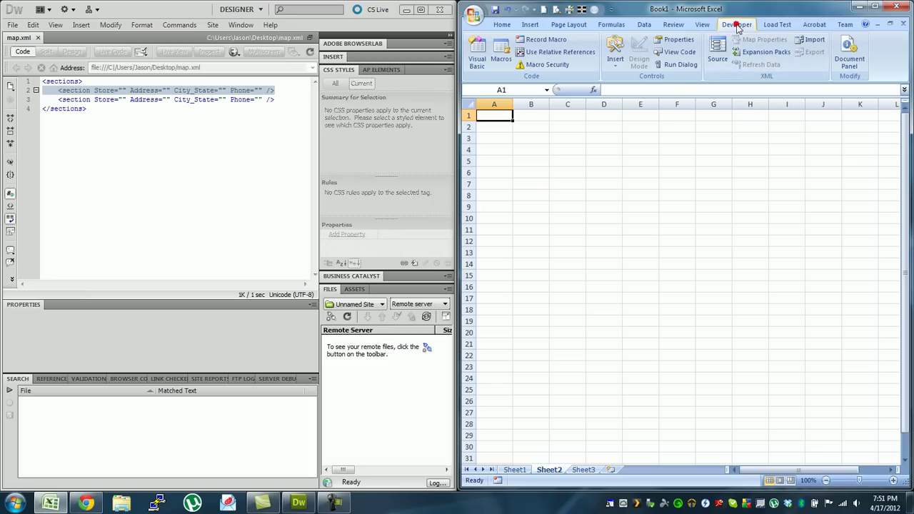
Step: Add map.xml from the Desktop as the sections_Map XML map, suppressing the no-schema warning
left_click(717, 55)
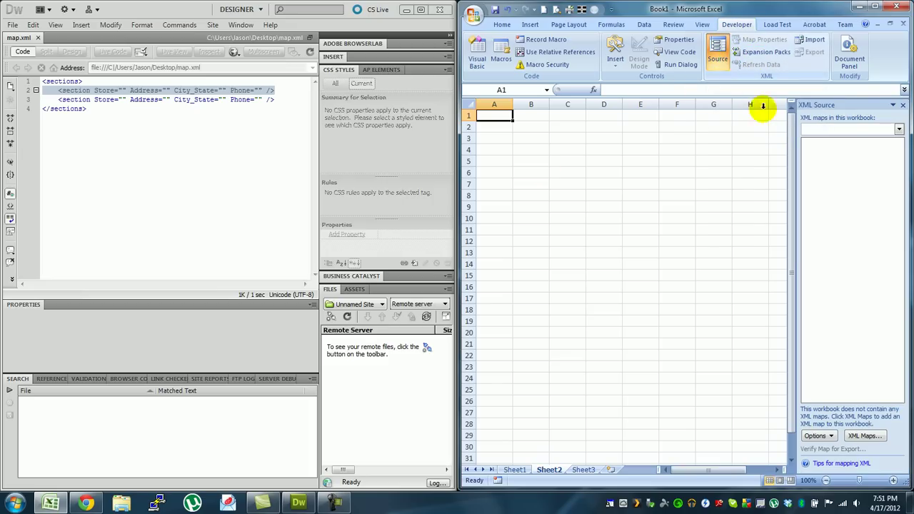
left_click(861, 436)
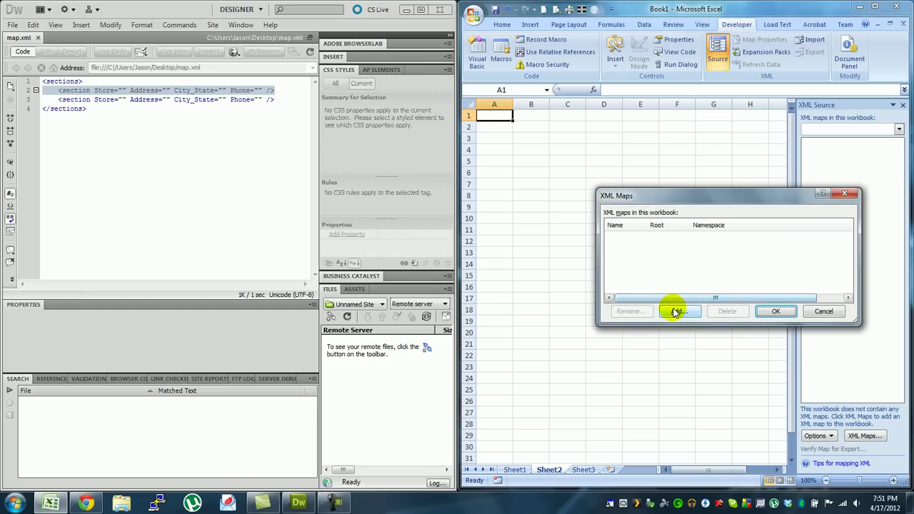
left_click(675, 312)
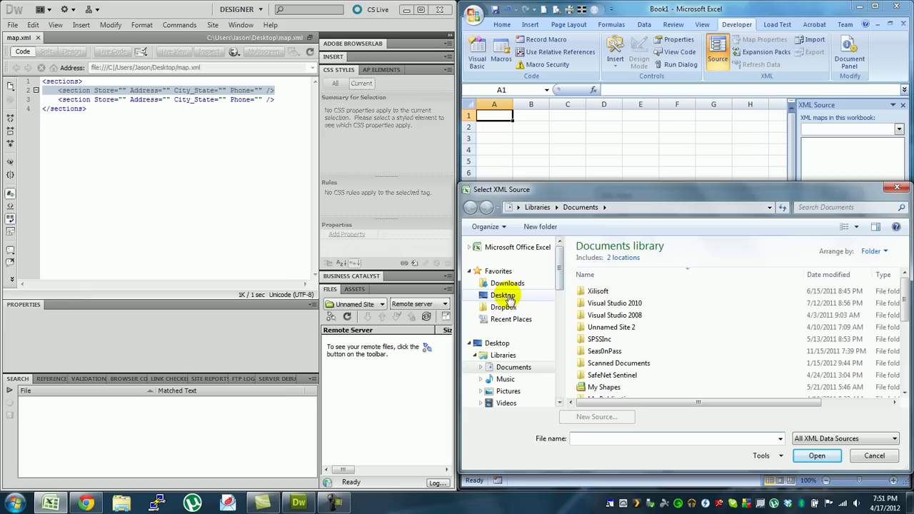
left_click(503, 296)
left_click(664, 386)
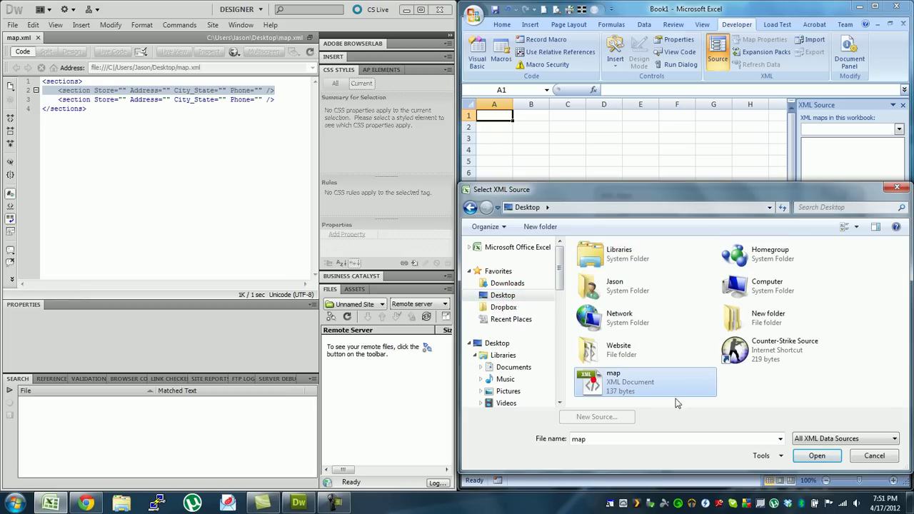
left_click(808, 456)
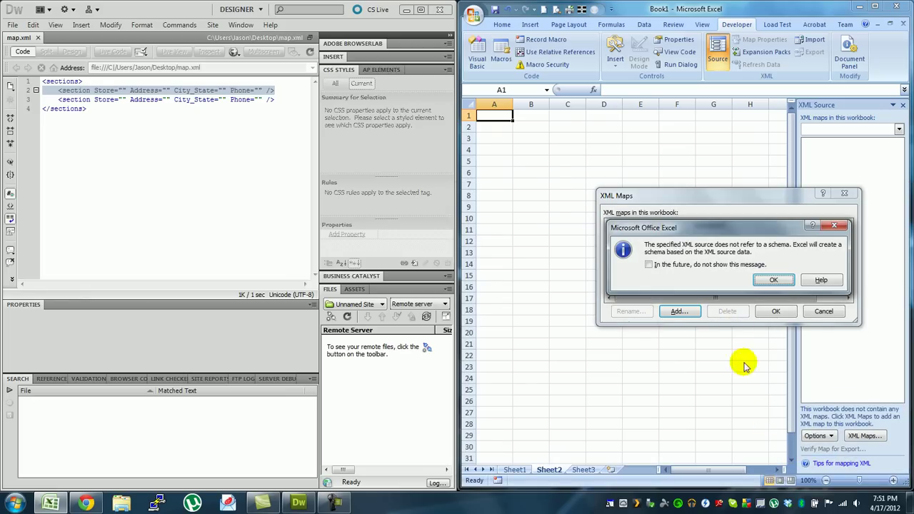
left_click(648, 264)
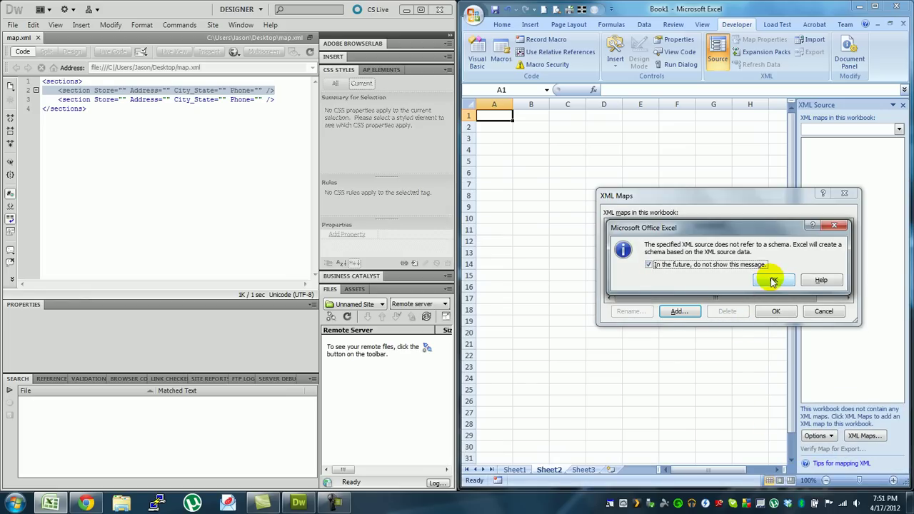
left_click(772, 280)
left_click(676, 236)
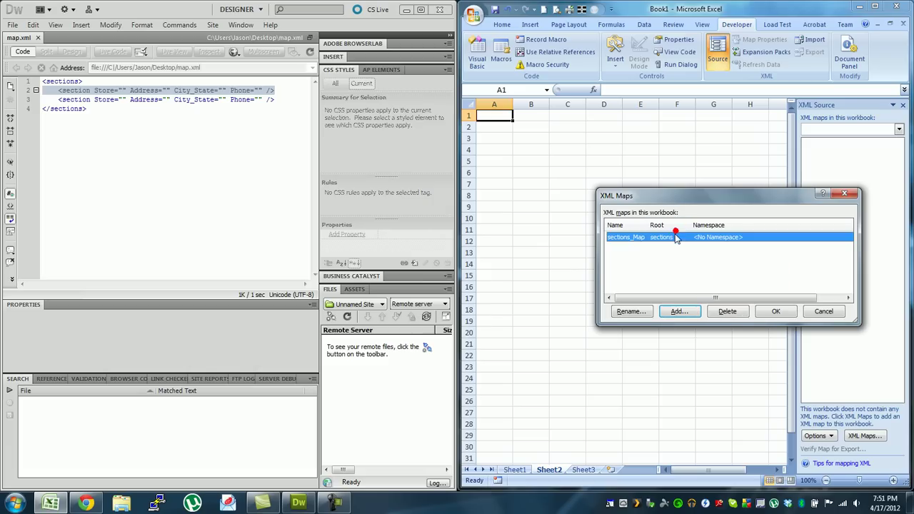
left_click(773, 311)
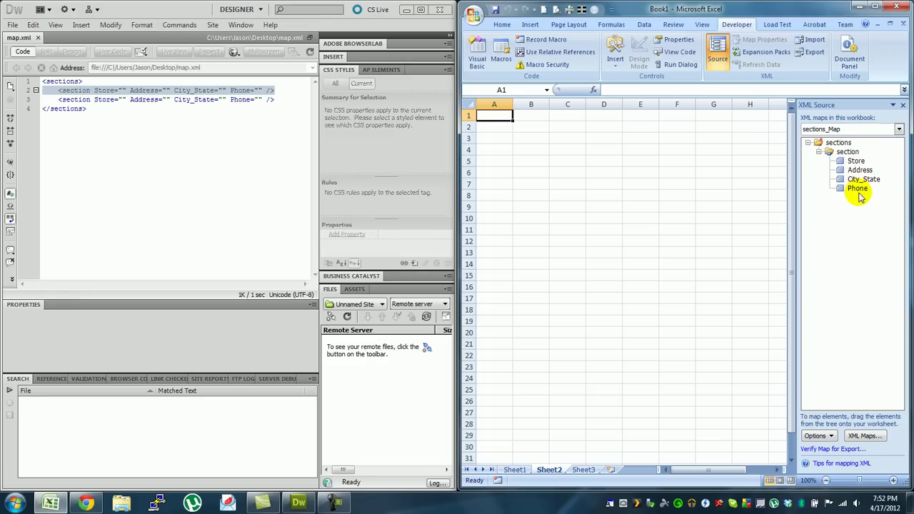
Step: Drag the sections element onto Sheet2 cell A1, creating Table1 with Store, Address, City_State, Phone headers
left_click(835, 142)
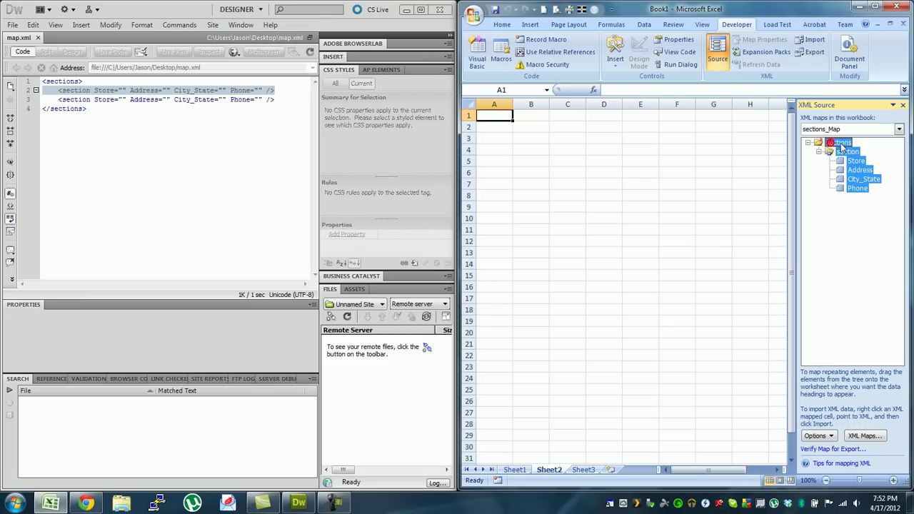
left_click_drag(835, 143, 489, 120)
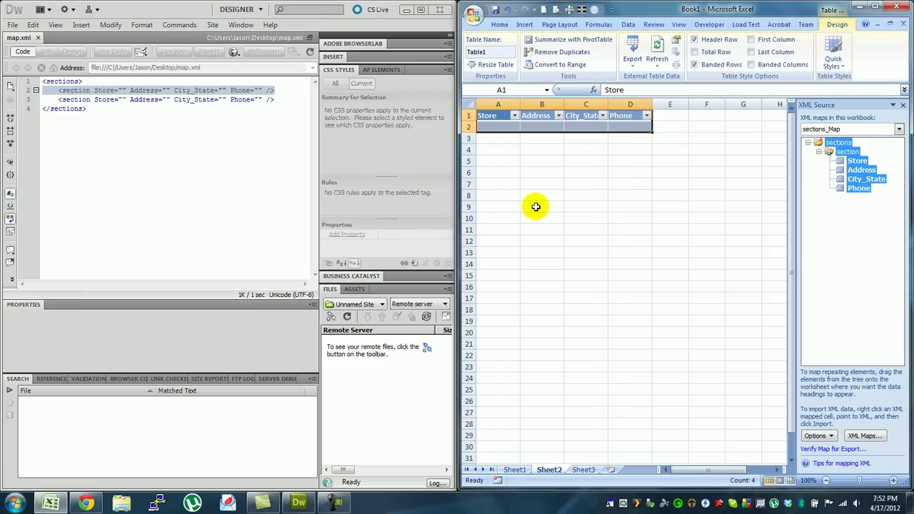
left_click(614, 190)
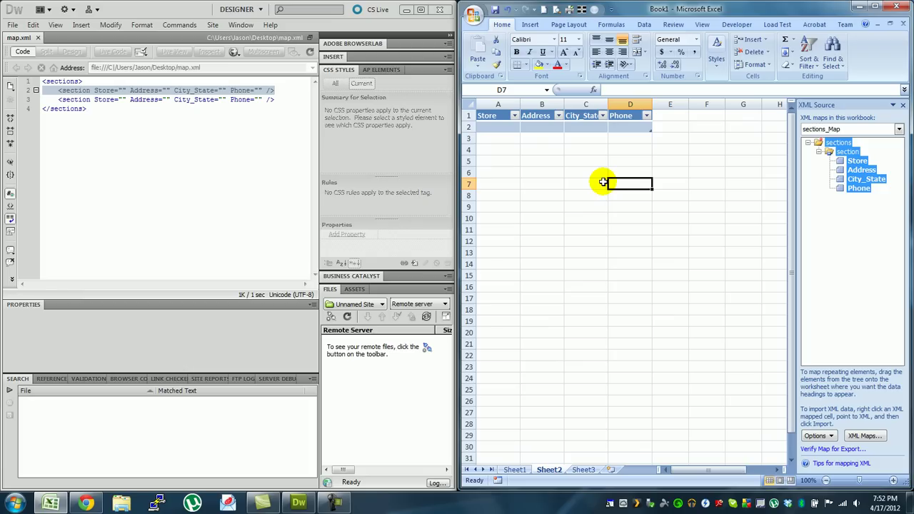
Step: Copy Sheet1's store records from A2 (Brick) onward and paste them into Sheet2's mapped table at A2
left_click(515, 467)
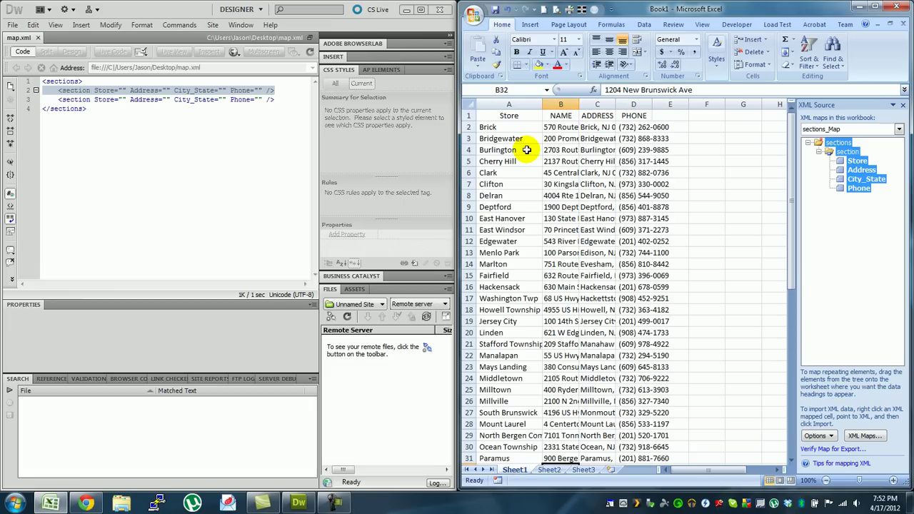
left_click(491, 127)
key("ctrl+shift+Right")
key("ctrl+shift+Down")
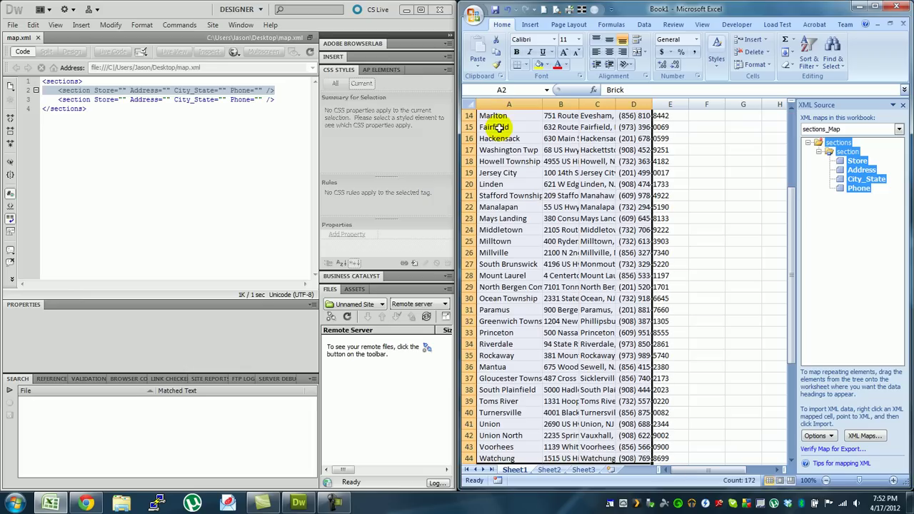
key("ctrl+c")
left_click(548, 469)
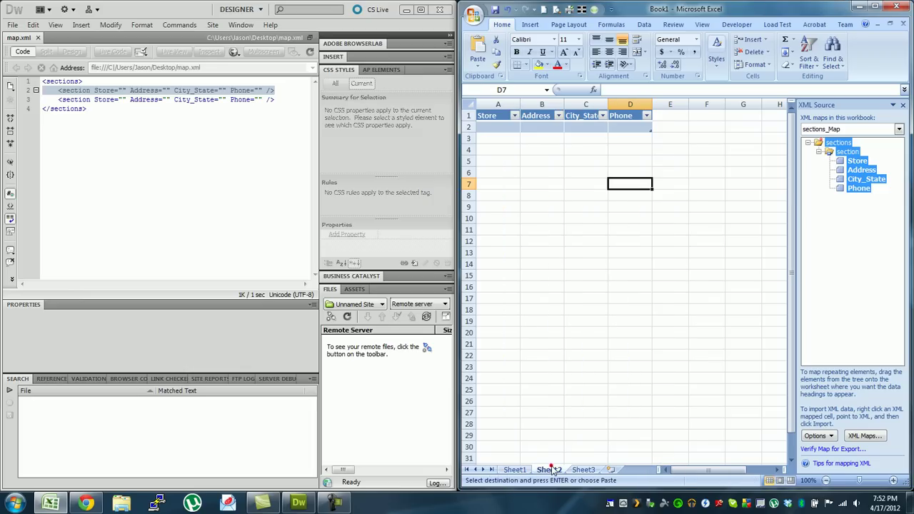
left_click(497, 127)
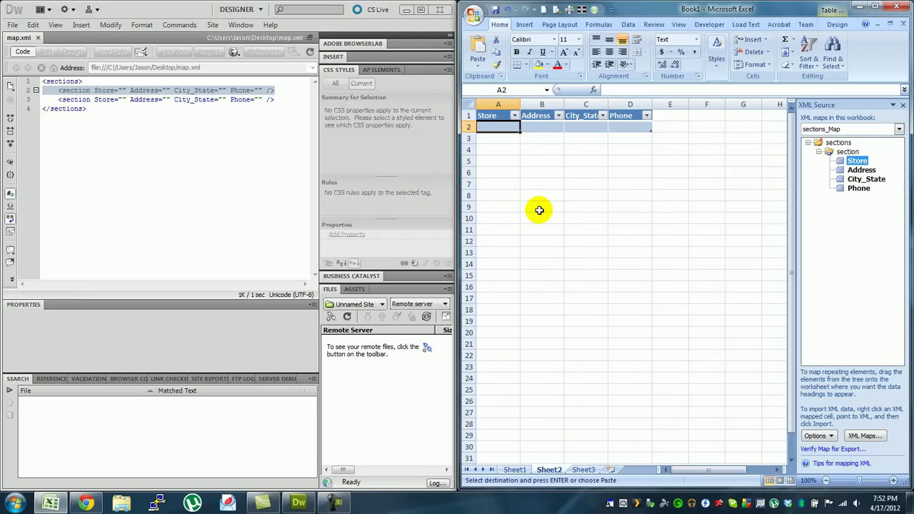
key("ctrl+v")
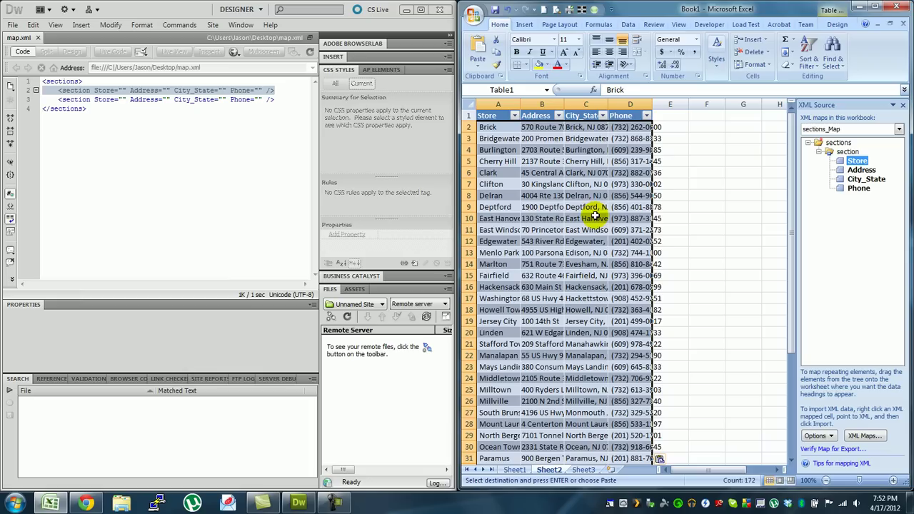
left_click(711, 183)
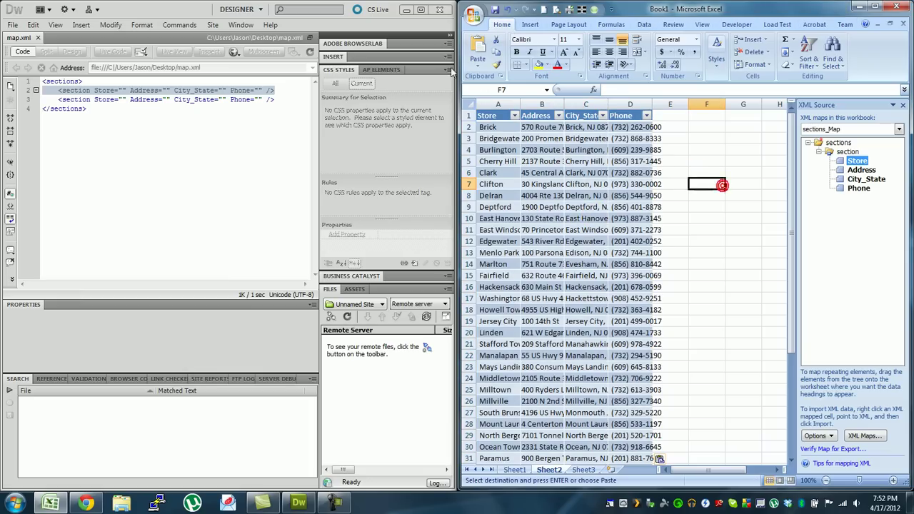
Step: Save the workbook in XML Data format as Target XML, accepting the formatting-loss warnings
left_click(473, 14)
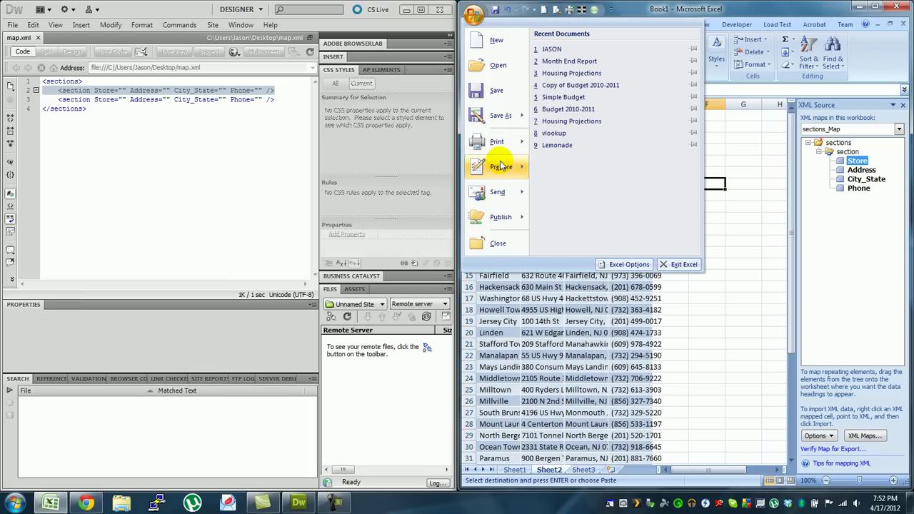
mouse_move(500, 166)
left_click(499, 115)
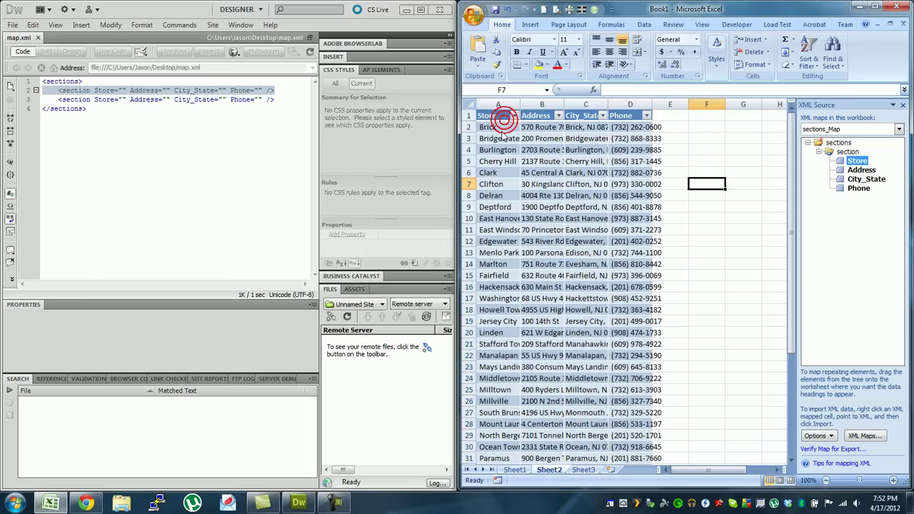
left_click(646, 211)
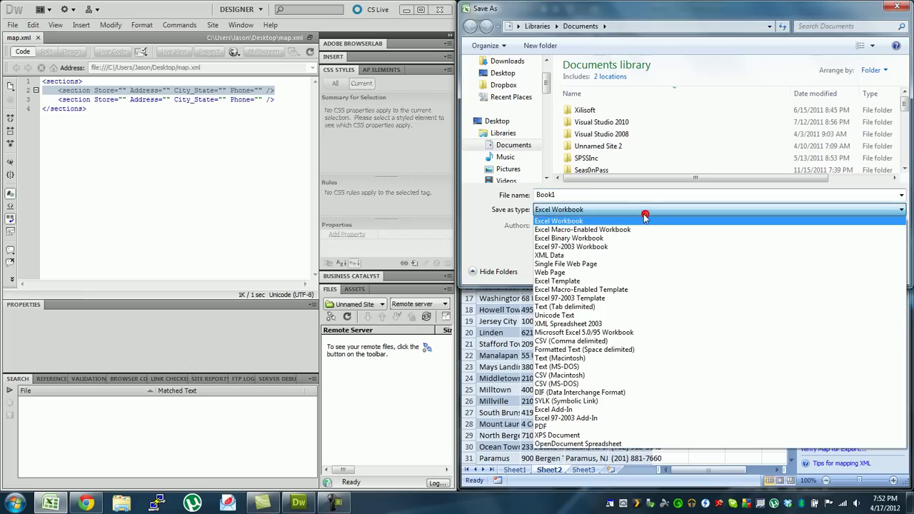
left_click(578, 257)
left_click(565, 208)
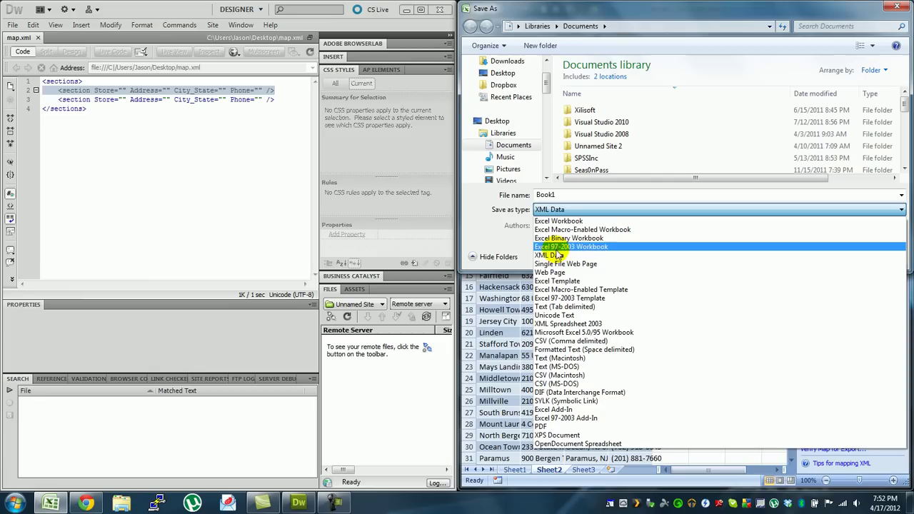
left_click(547, 255)
left_click(563, 196)
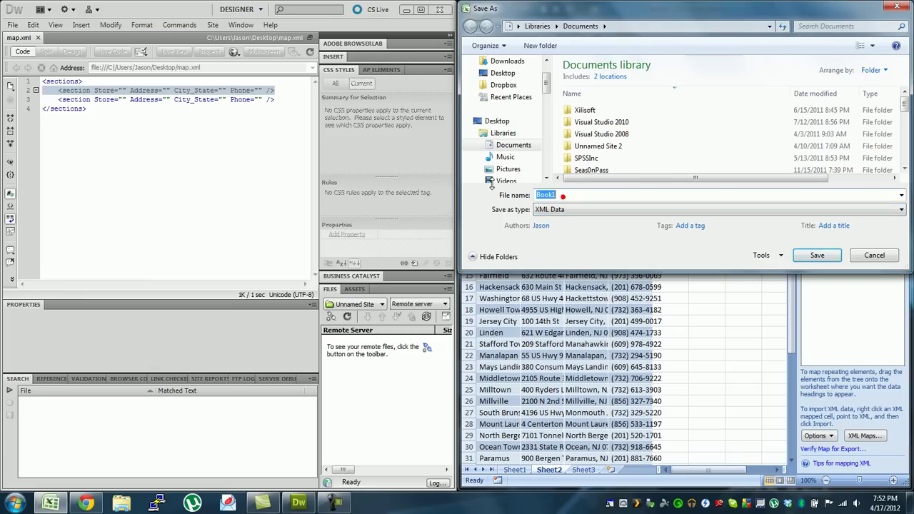
type("T")
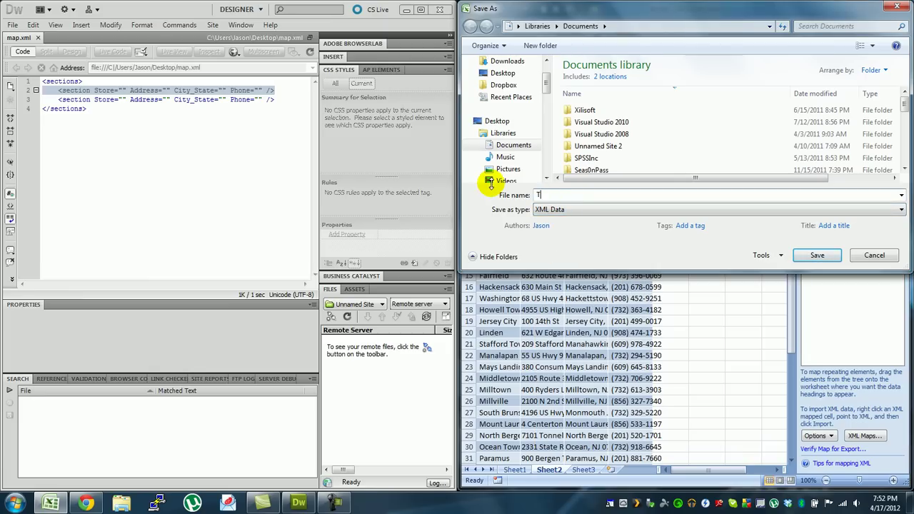
type("arget XML")
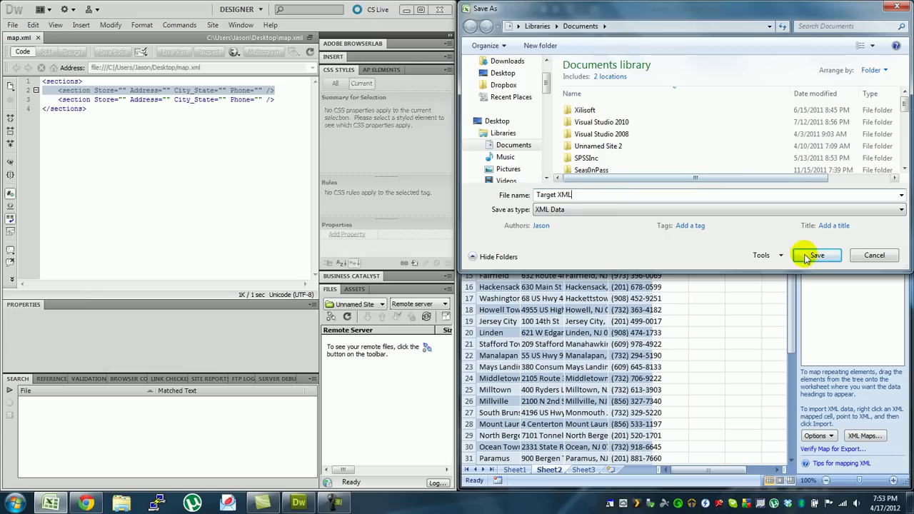
left_click(813, 255)
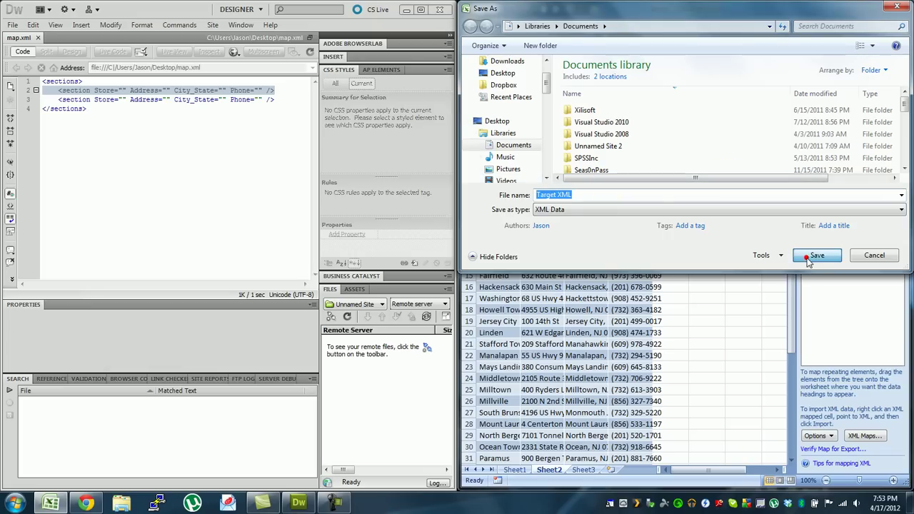
left_click(432, 282)
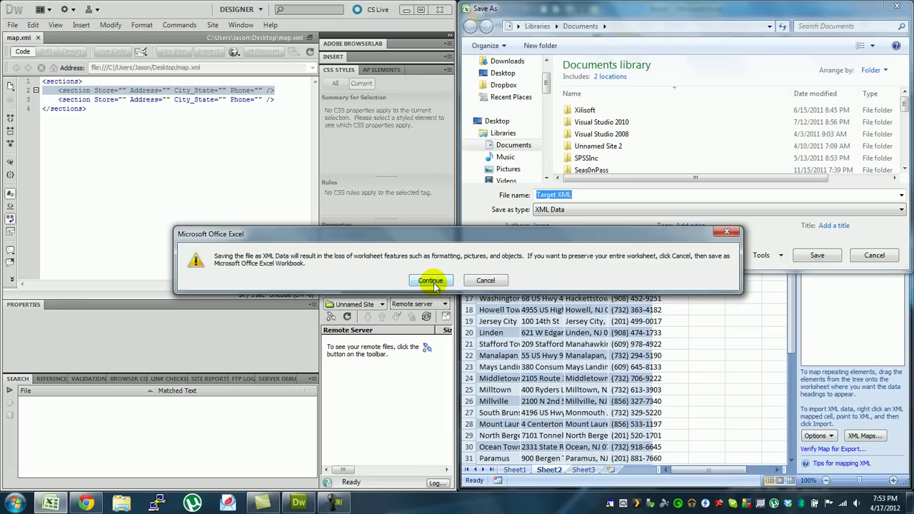
left_click(432, 280)
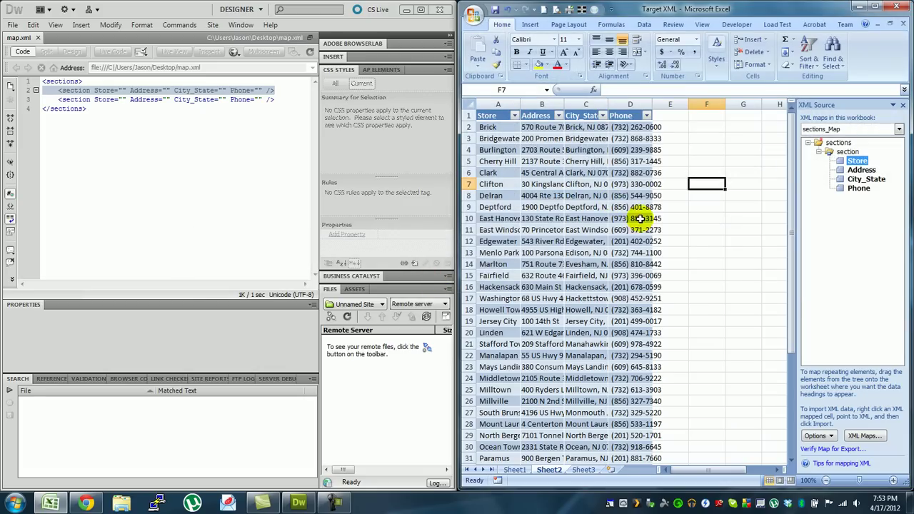
Step: Close the workbook, saving changes and overwriting Target XML.xml
left_click(902, 24)
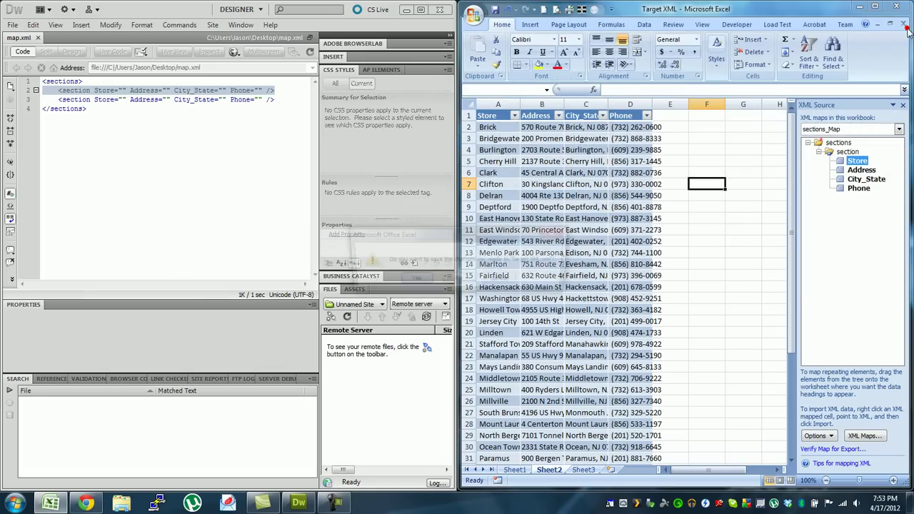
left_click(413, 281)
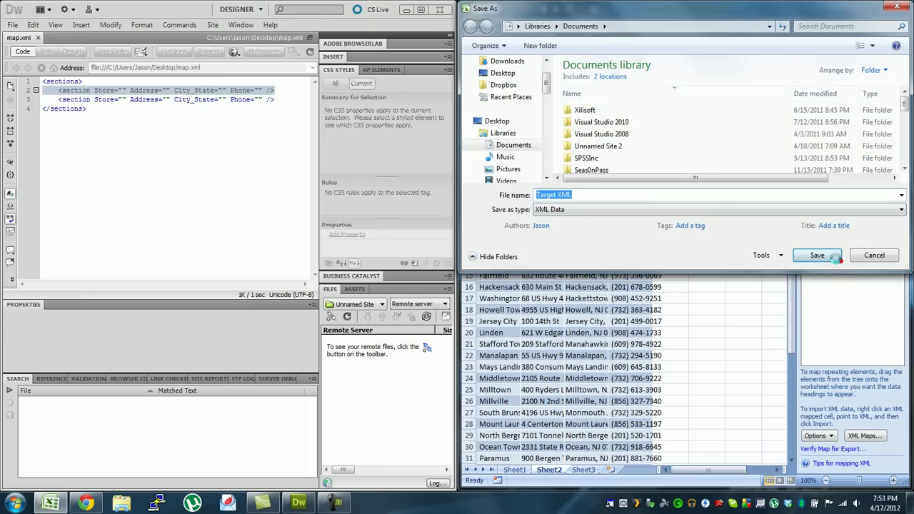
left_click(828, 255)
left_click(487, 255)
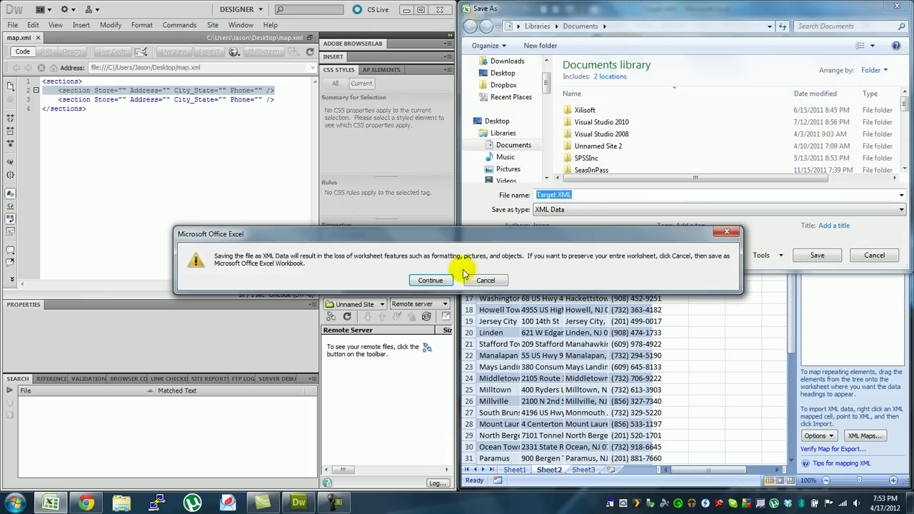
Step: Finish closing Target XML, close the XML Source pane and start a new blank workbook
left_click(426, 279)
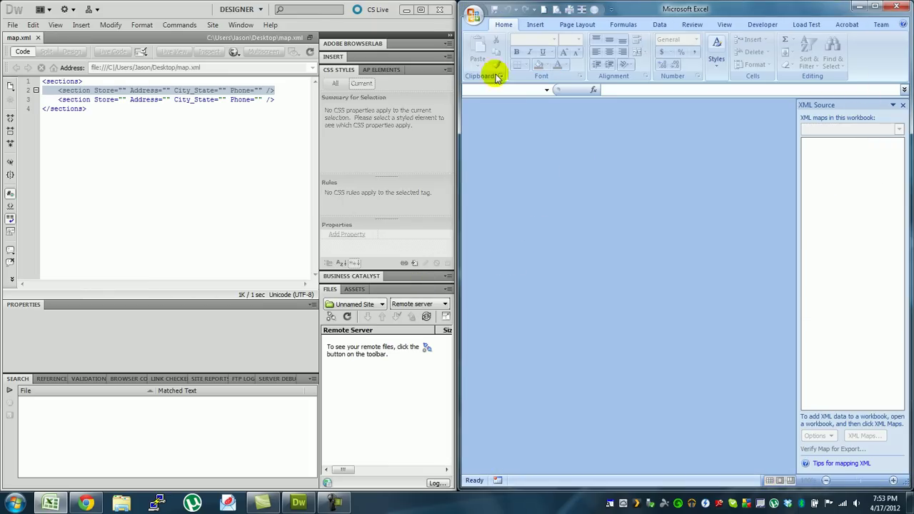
left_click(902, 105)
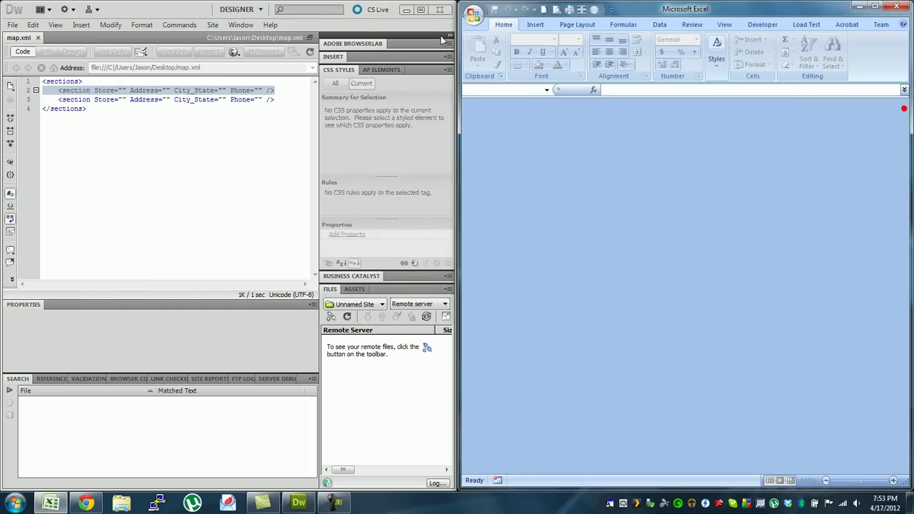
left_click(554, 10)
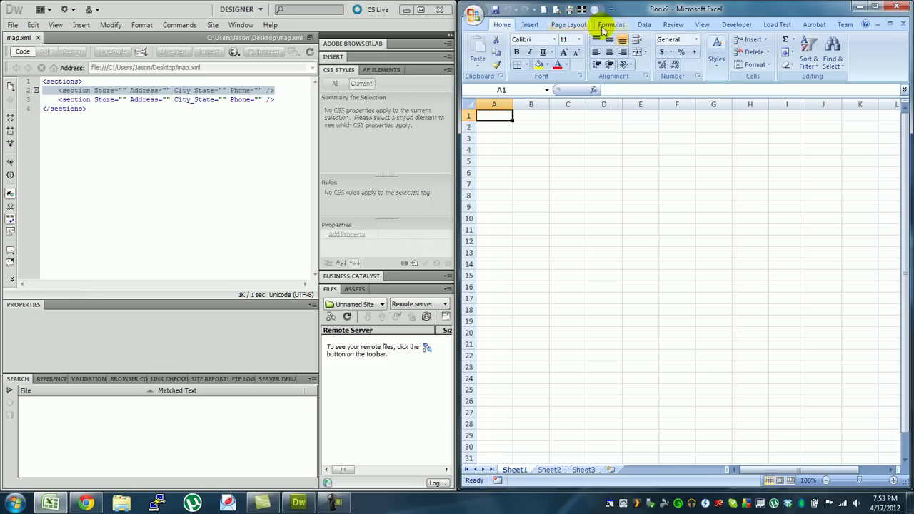
Step: List the Data tab's other external data sources under Get External Data
left_click(644, 25)
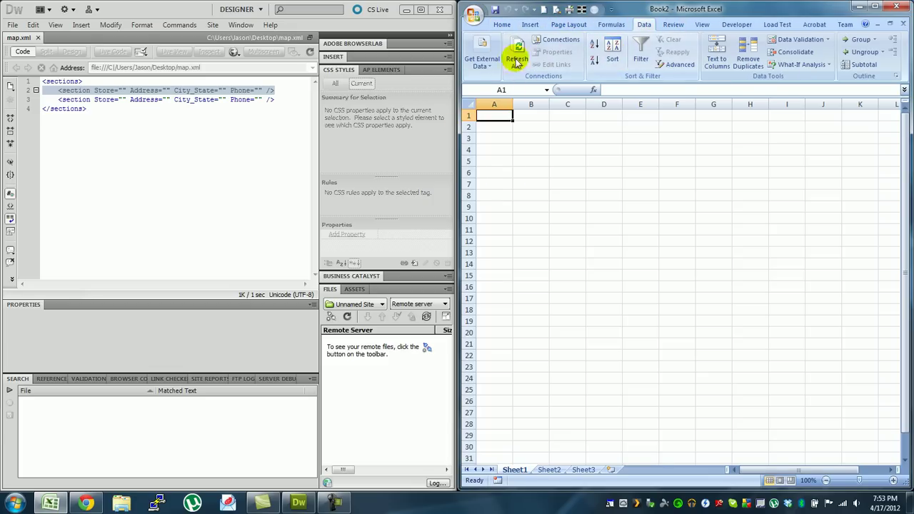
left_click(483, 58)
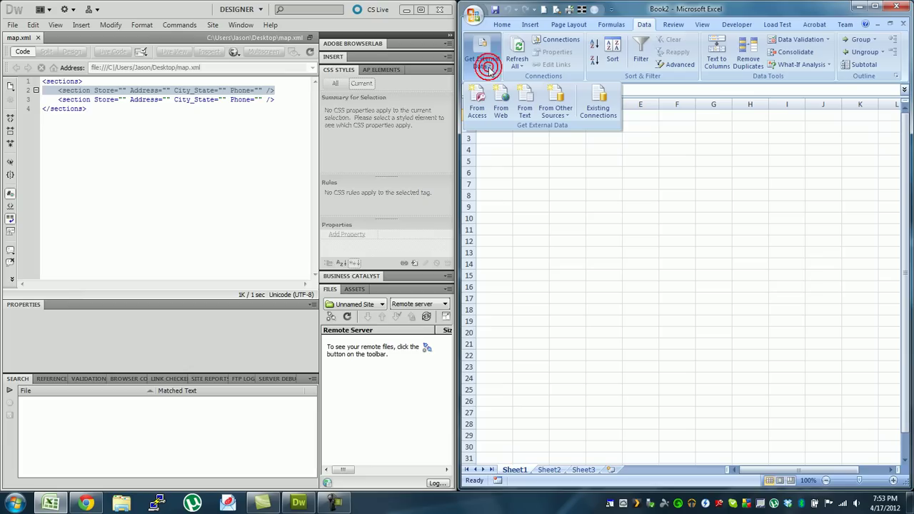
left_click(564, 115)
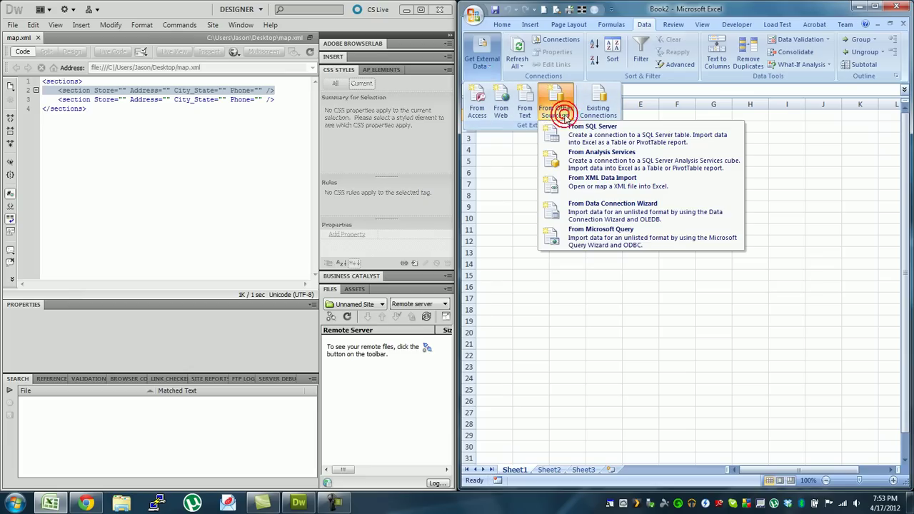
left_click(583, 184)
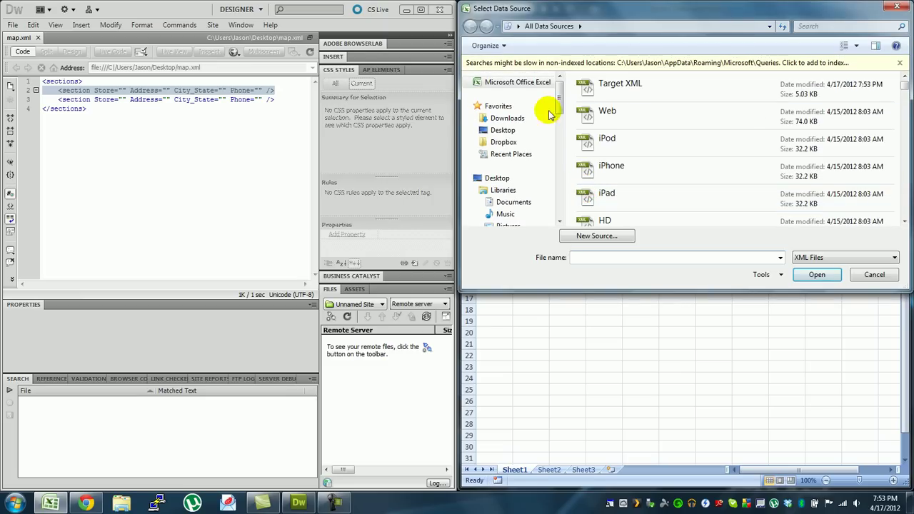
left_click(499, 130)
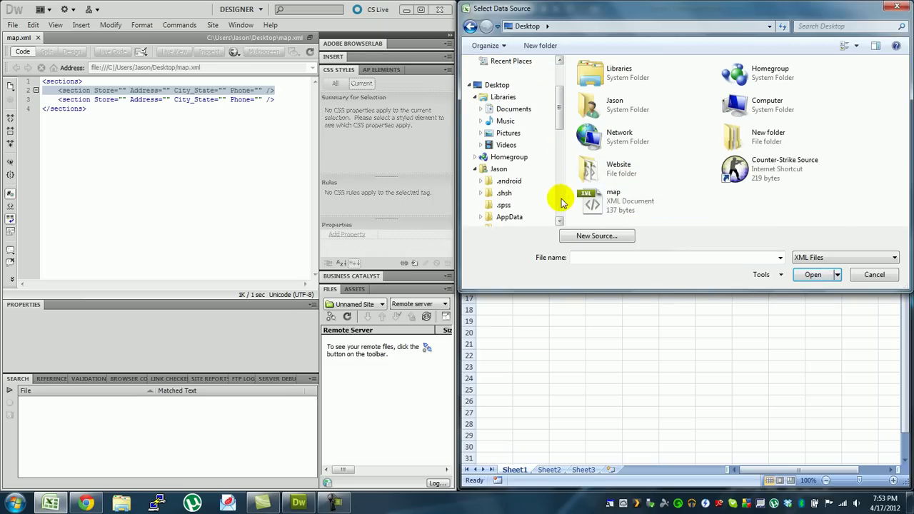
scroll(550, 184, "up", 2)
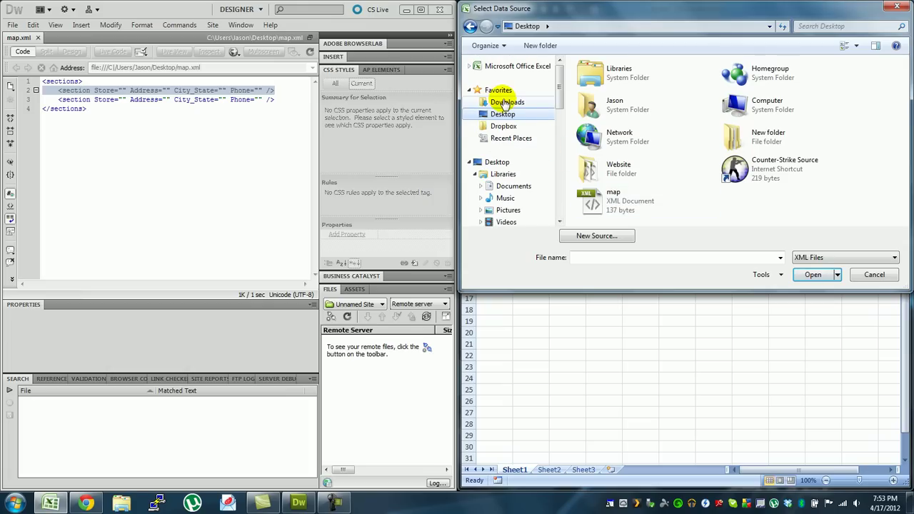
left_click(502, 176)
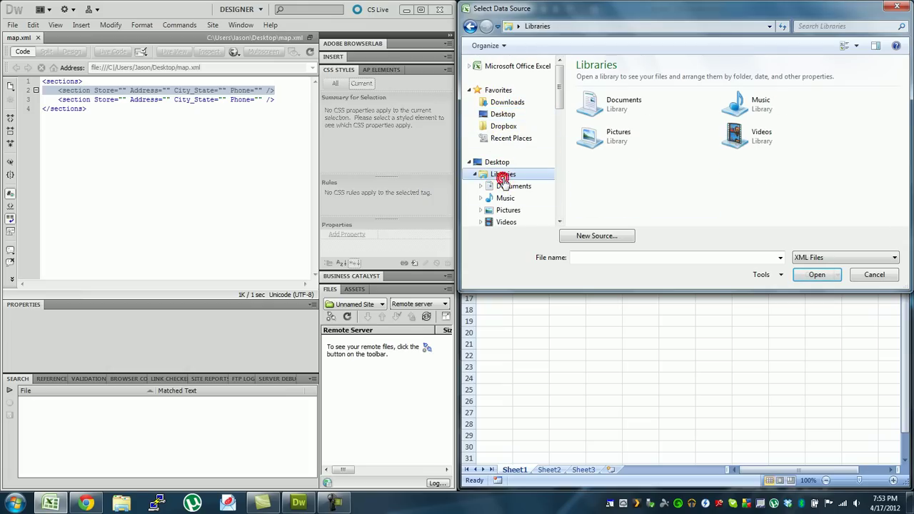
left_click(862, 280)
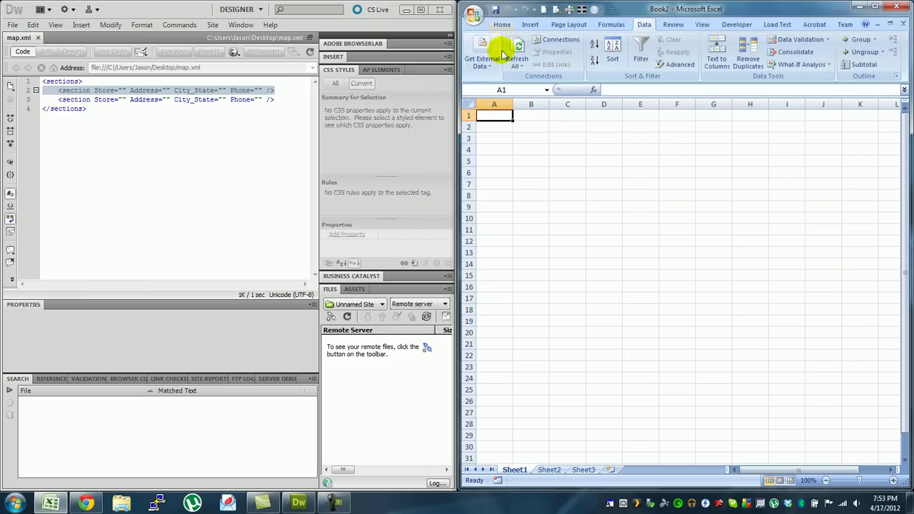
left_click(473, 14)
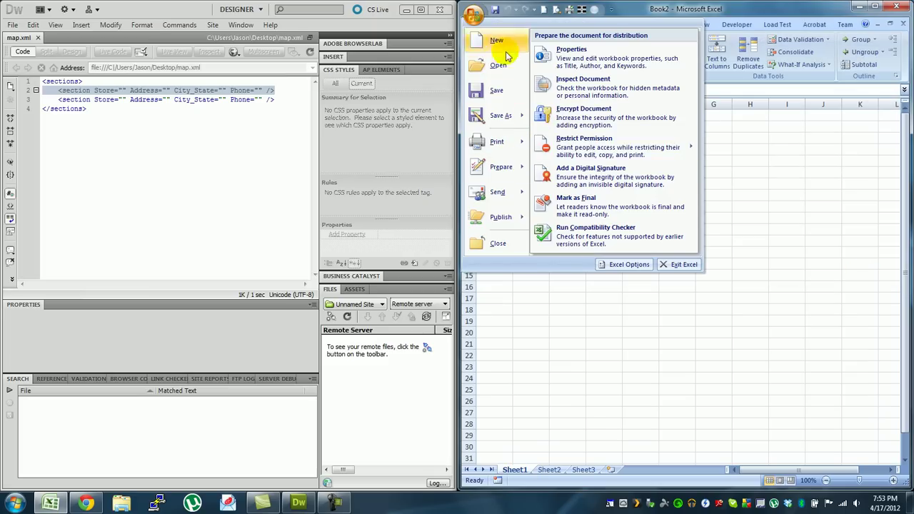
left_click(864, 172)
left_click(537, 66)
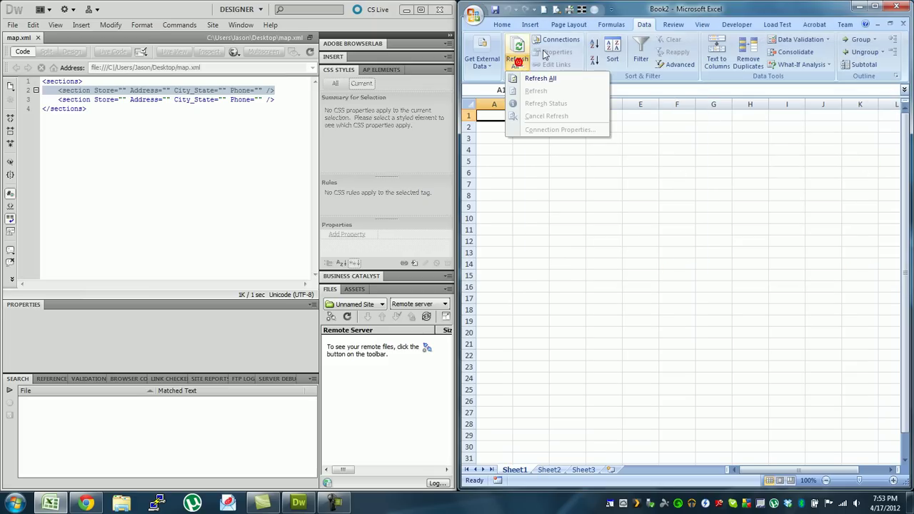
left_click(591, 48)
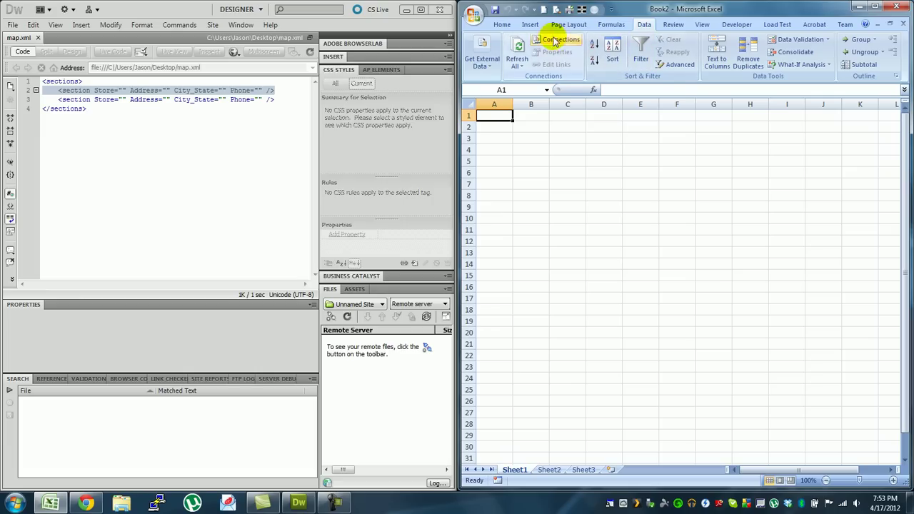
Step: Import Target XML via From XML Data Import as an XML table at $A$1 of Book2
left_click(485, 64)
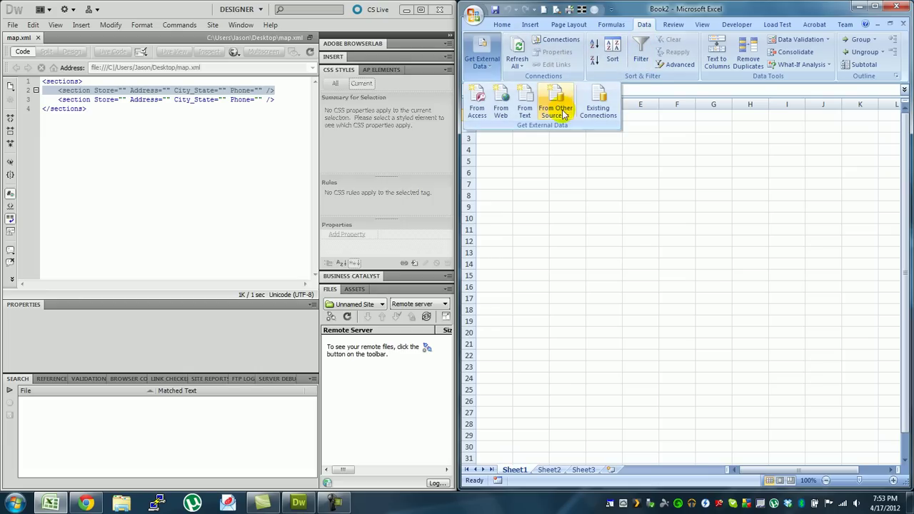
left_click(555, 109)
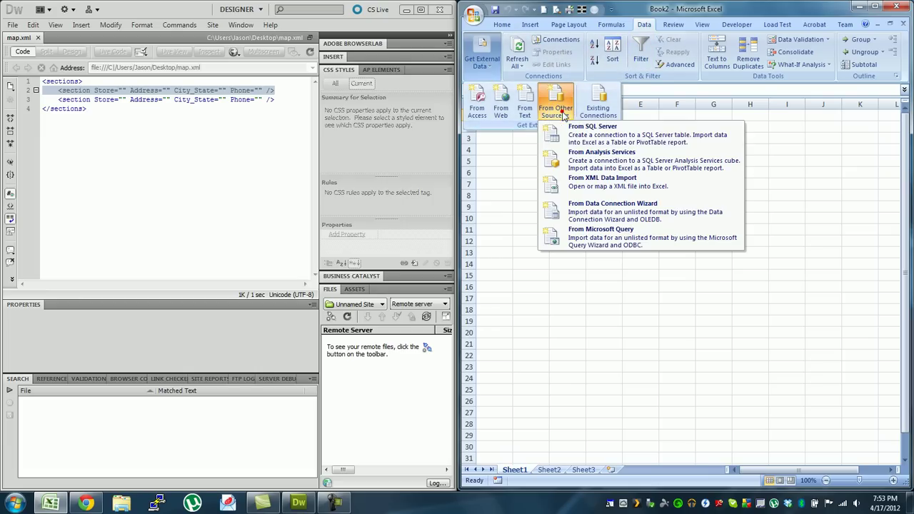
left_click(580, 181)
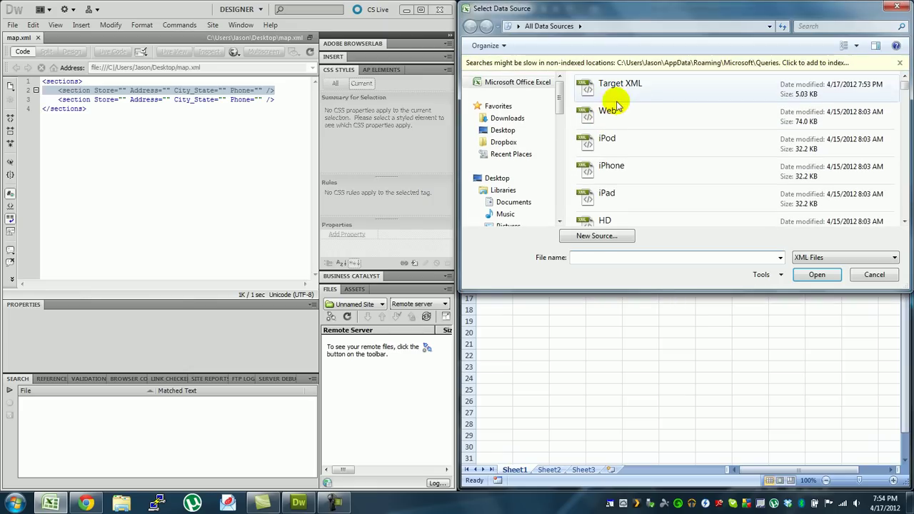
left_click(616, 87)
left_click(813, 277)
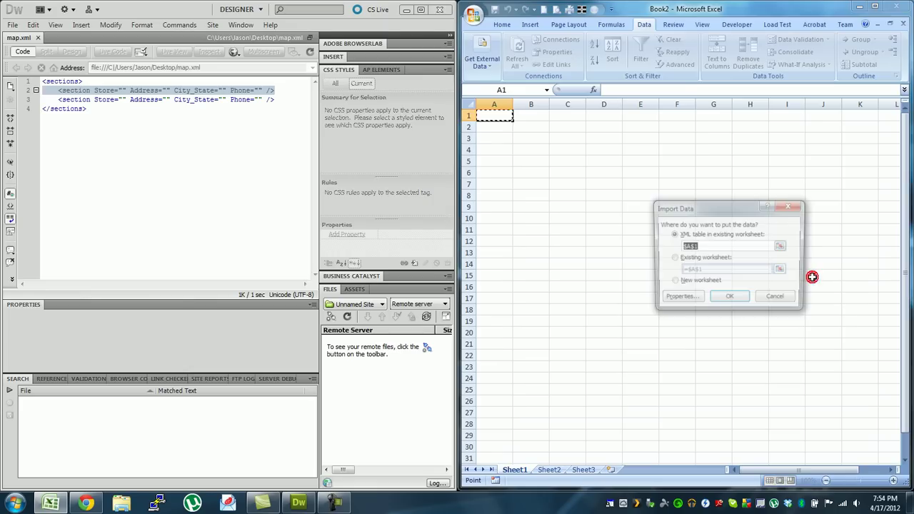
left_click(727, 298)
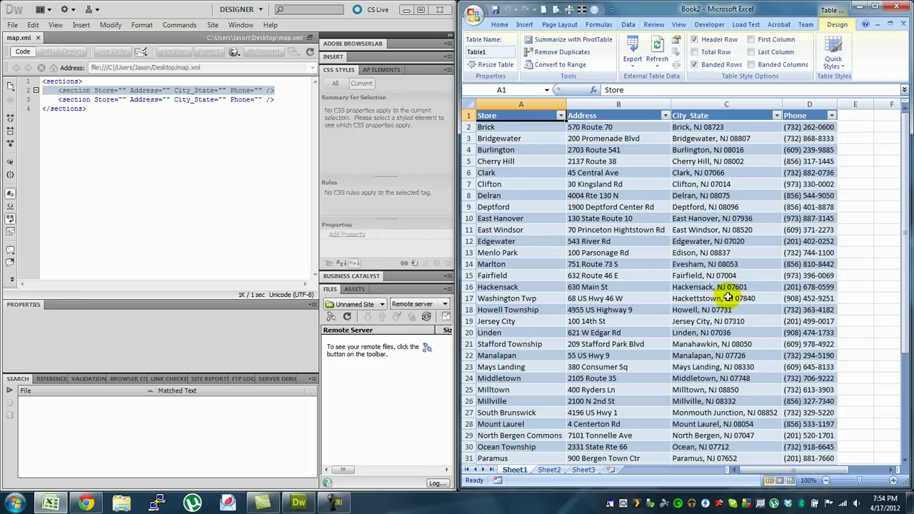